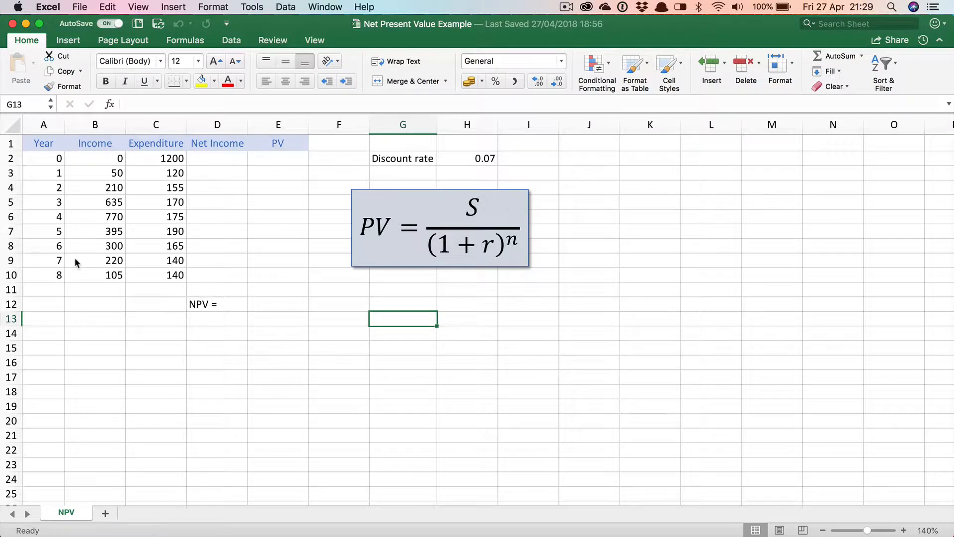
Calculate Net Income in D2 as =B2-C2 and fill the formula down to D10
{"action": "left_click", "coordinate": [220, 159]}
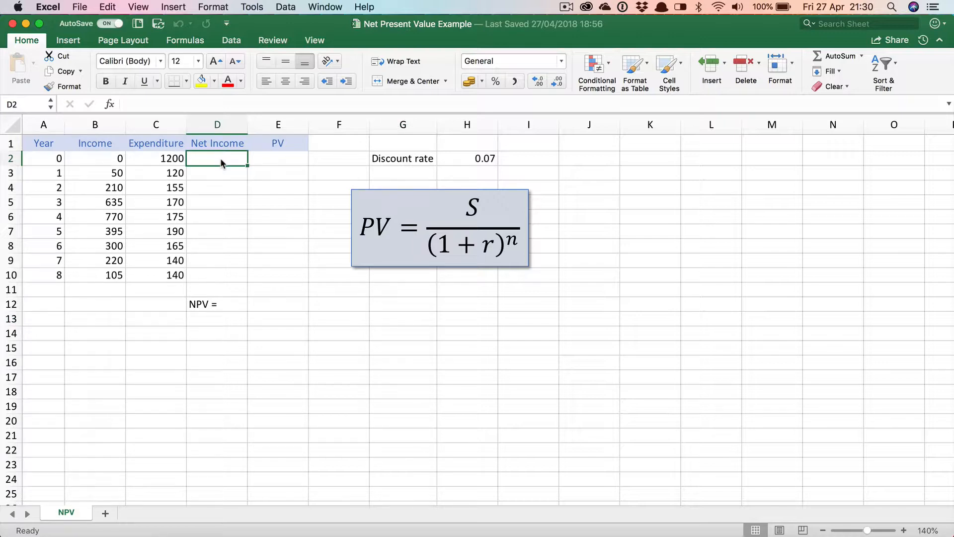
{"action": "type", "text": "="}
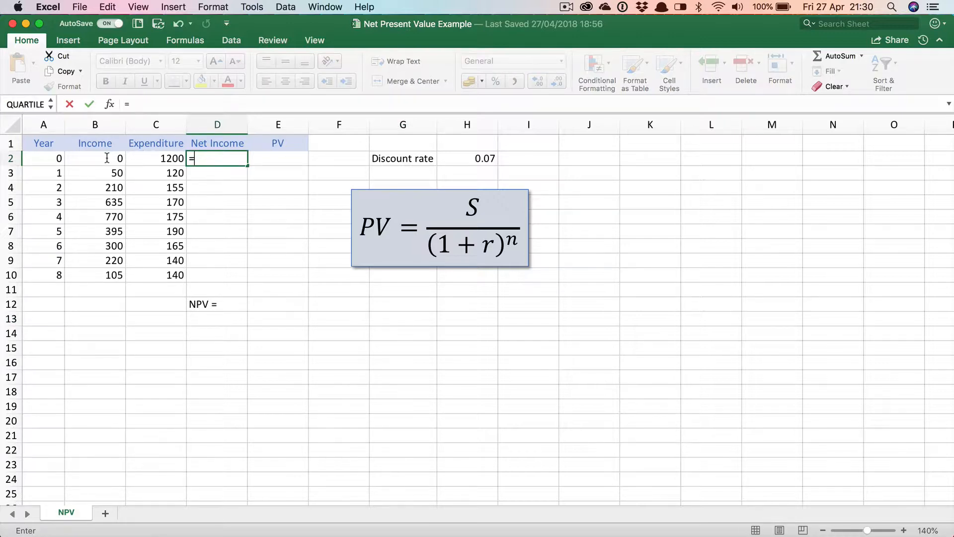
{"action": "left_click", "coordinate": [107, 158]}
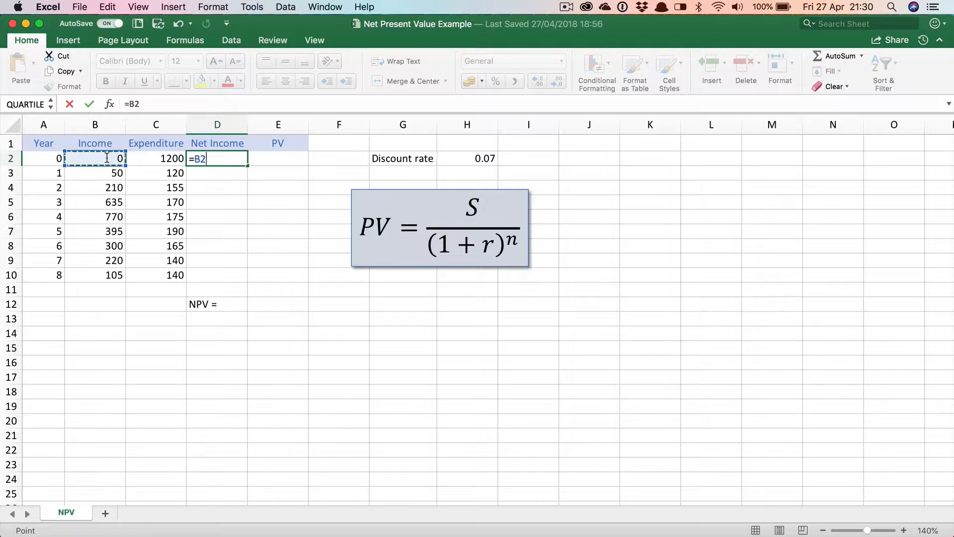
{"action": "type", "text": "-"}
{"action": "left_click", "coordinate": [171, 158]}
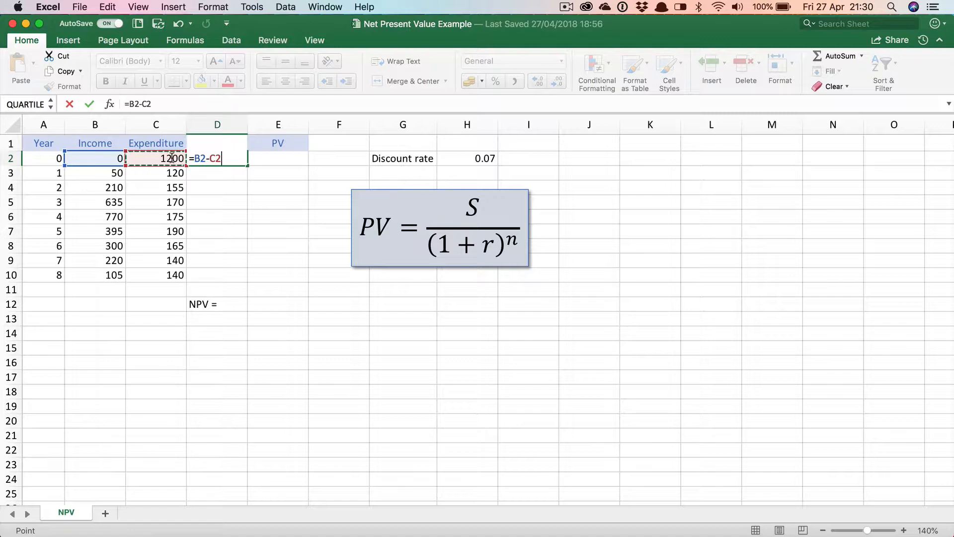
{"action": "key", "text": "Return"}
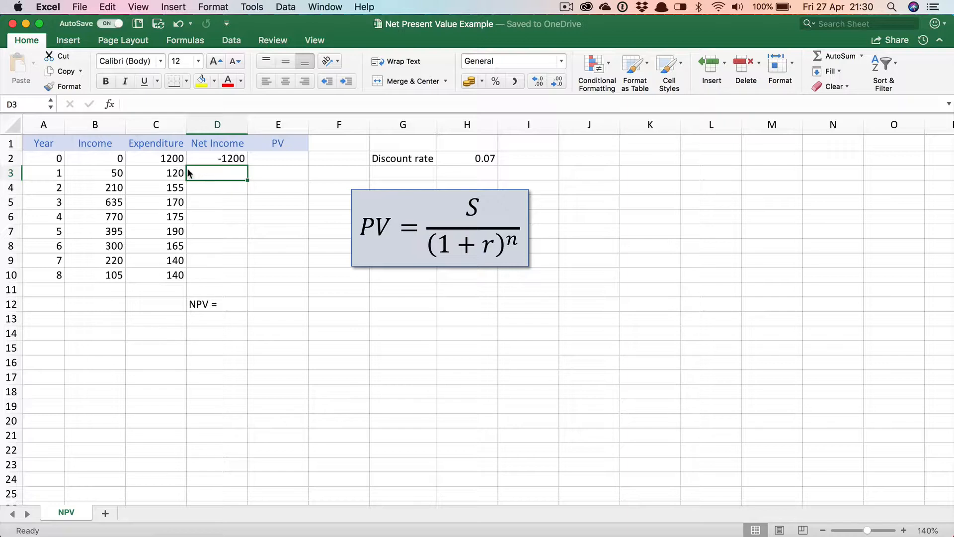
{"action": "left_click", "coordinate": [225, 160]}
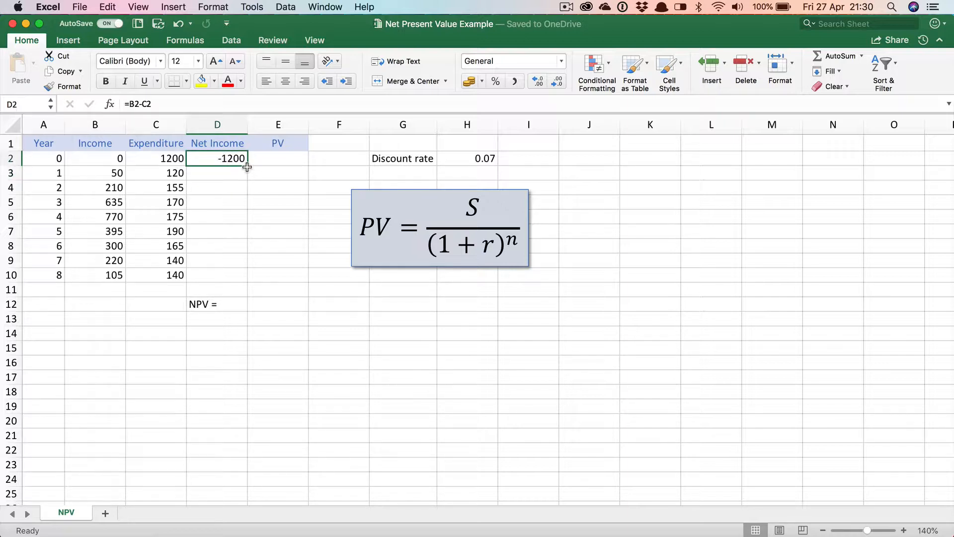
{"action": "left_click_drag", "start_coordinate": [247, 167], "coordinate": [249, 276]}
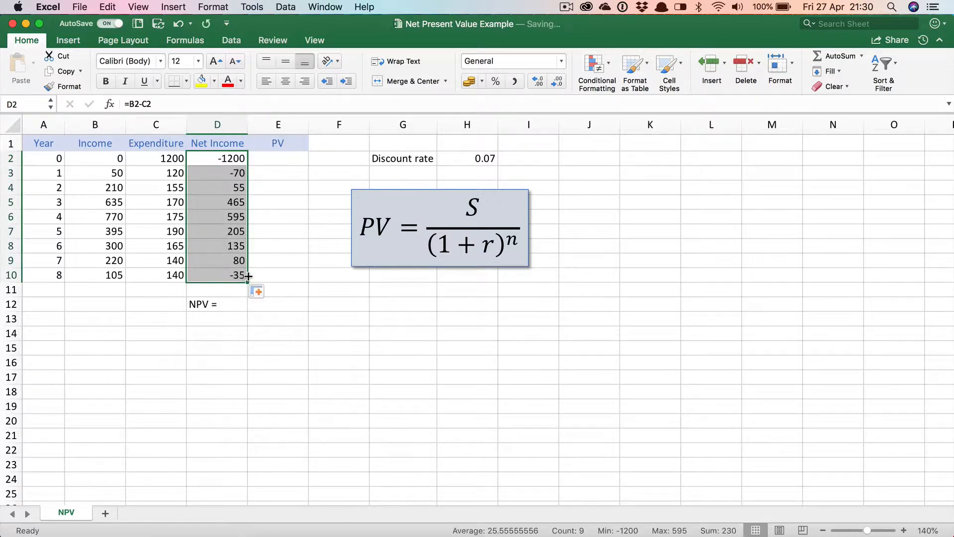
{"action": "left_click", "coordinate": [281, 261]}
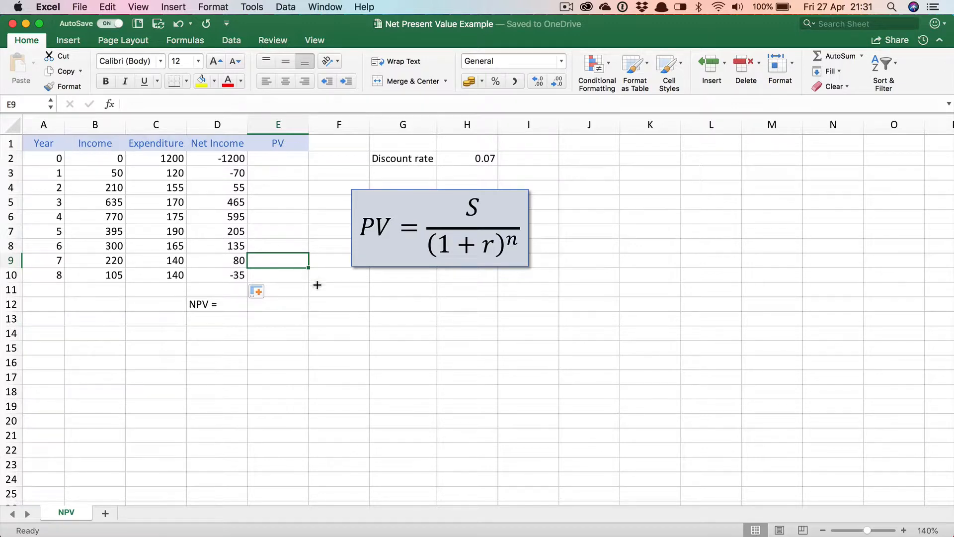
{"action": "left_click", "coordinate": [471, 160]}
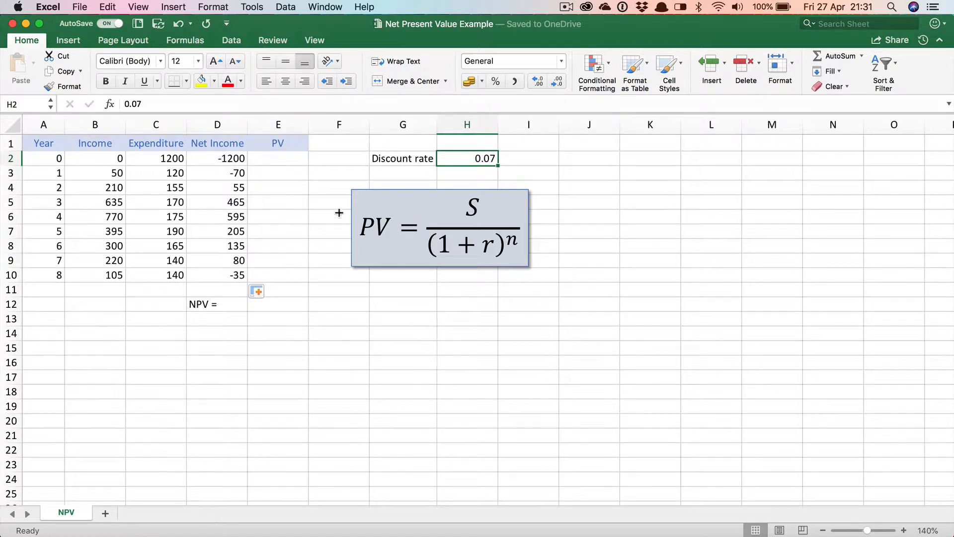
{"action": "left_click", "coordinate": [237, 158]}
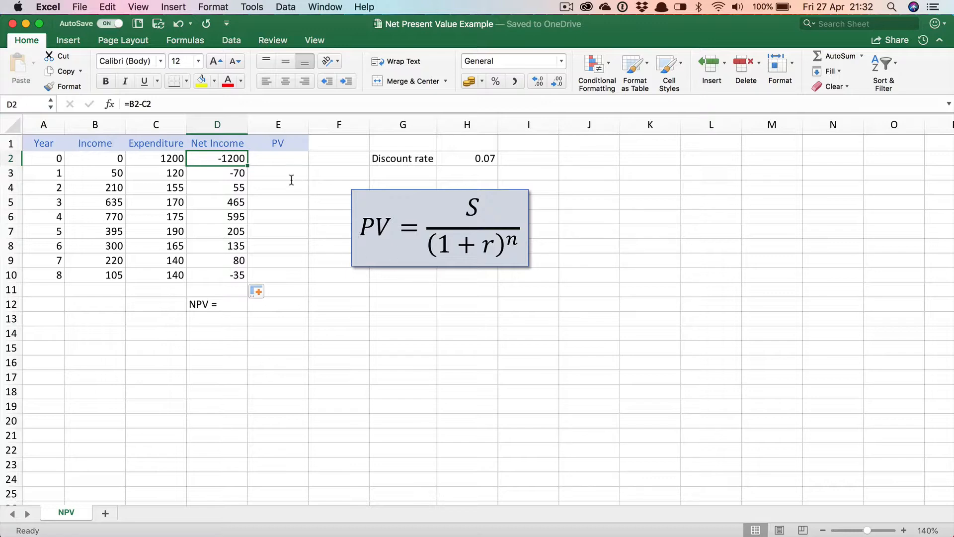
Enter the present value formula =D2/(1+$H$2)^A2 in E2, with an absolute reference to the discount rate
{"action": "left_click", "coordinate": [277, 159]}
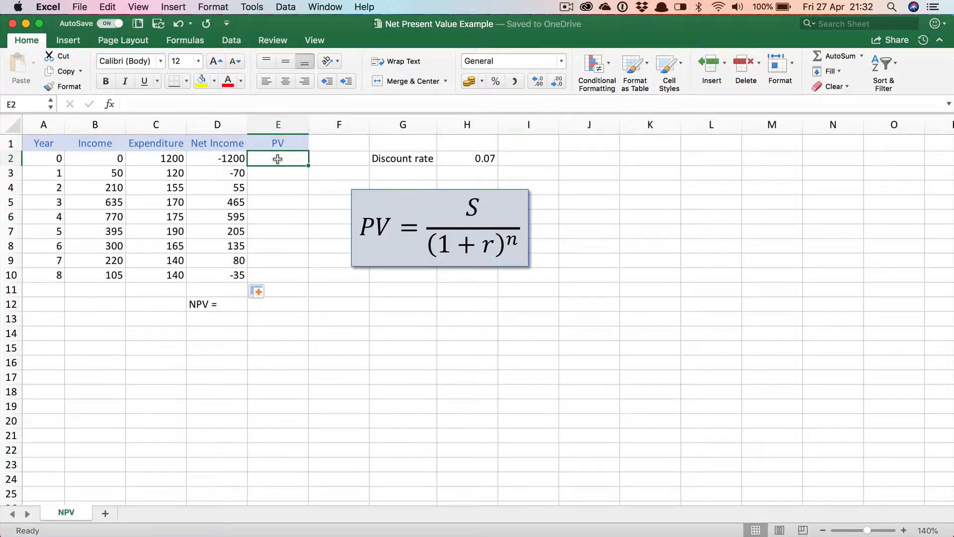
{"action": "type", "text": "="}
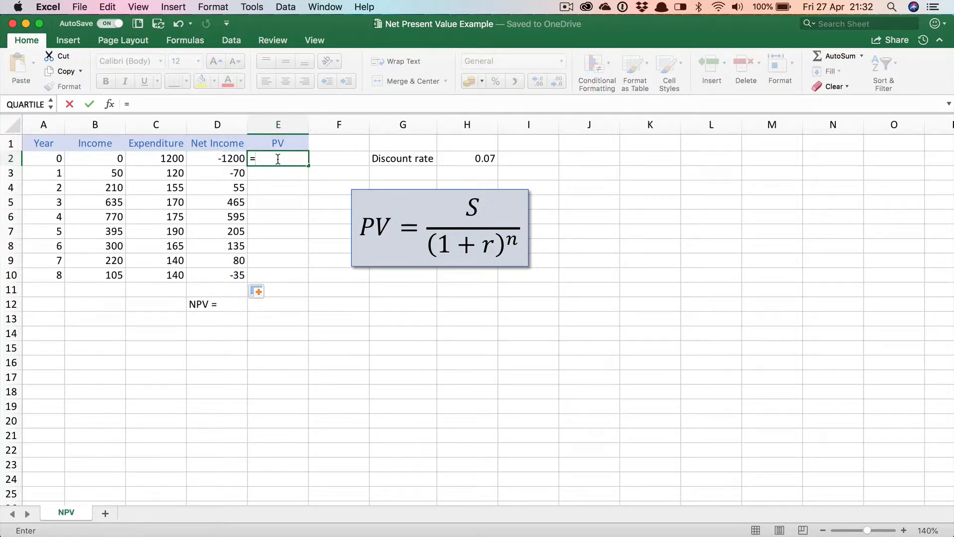
{"action": "left_click", "coordinate": [239, 158]}
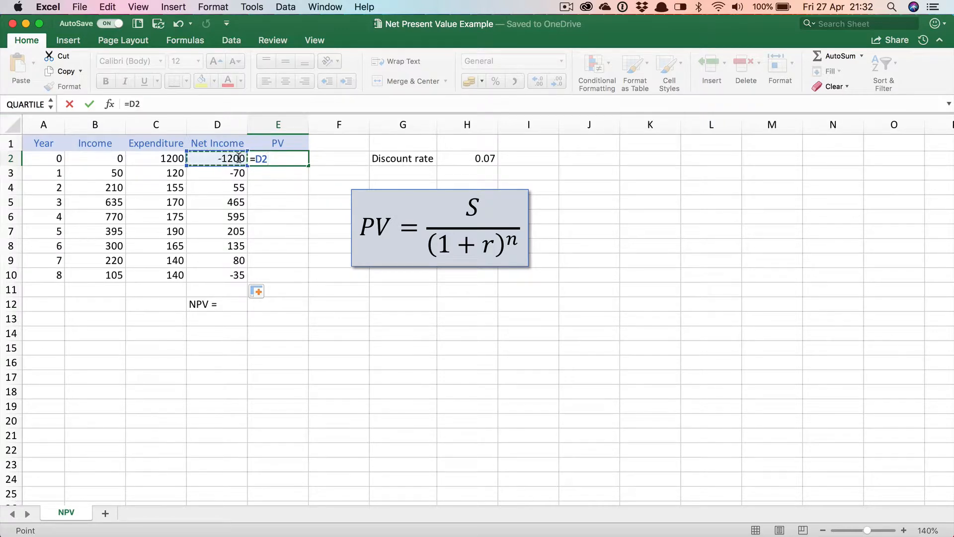
{"action": "type", "text": "/"}
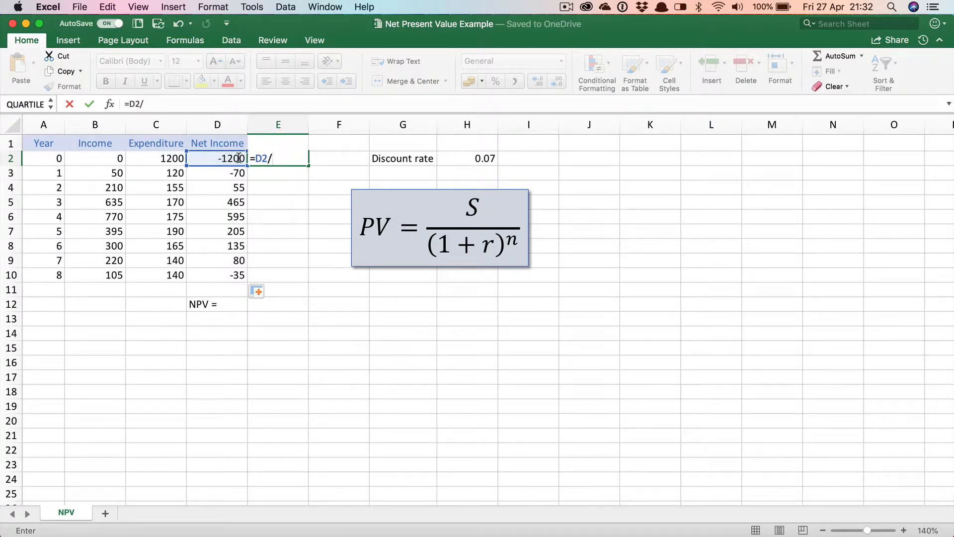
{"action": "type", "text": "(1+"}
{"action": "left_click", "coordinate": [471, 159]}
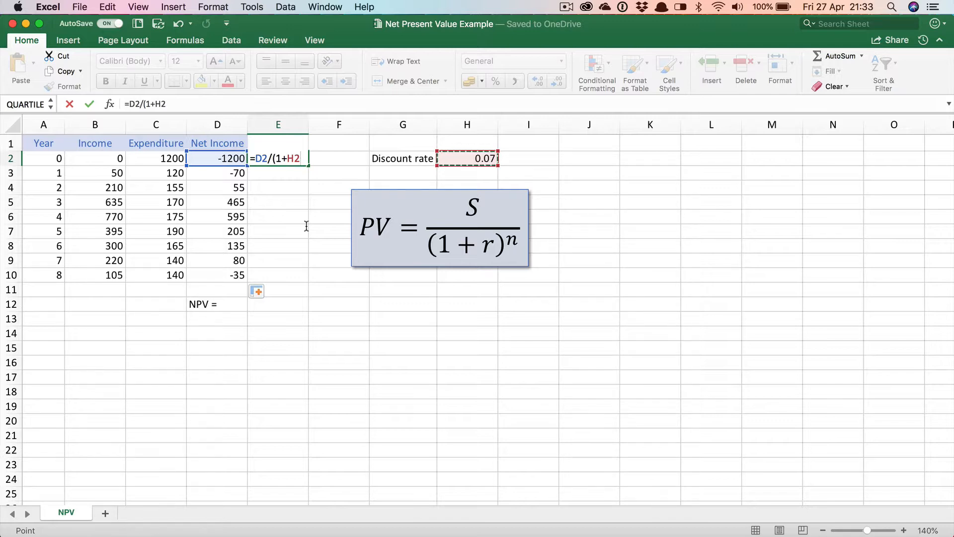
{"action": "key", "text": "F4"}
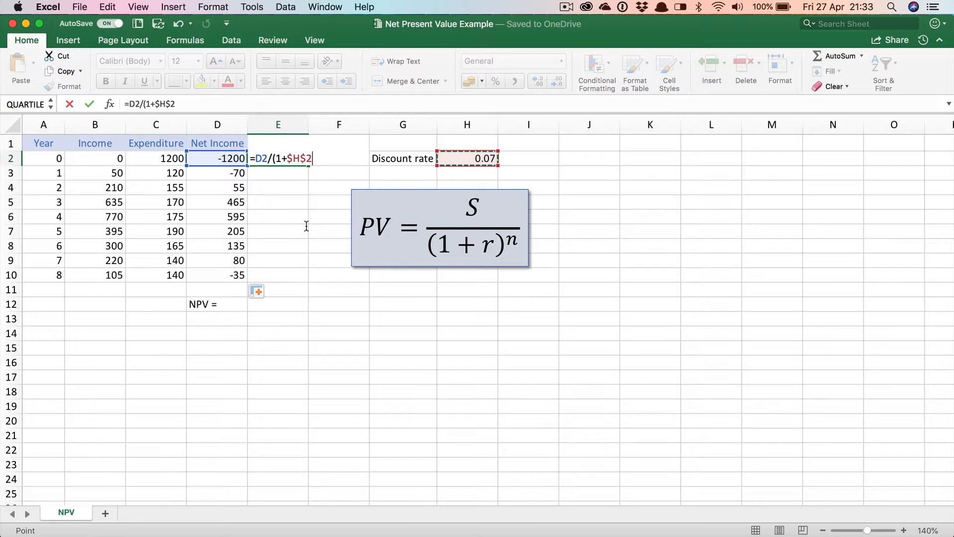
{"action": "type", "text": ")^"}
{"action": "left_click", "coordinate": [54, 159]}
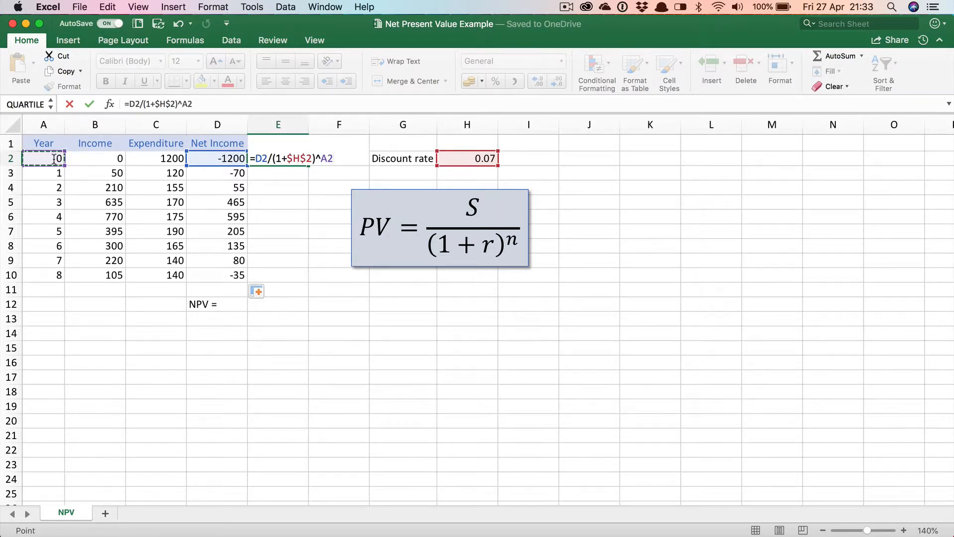
{"action": "key", "text": "Return"}
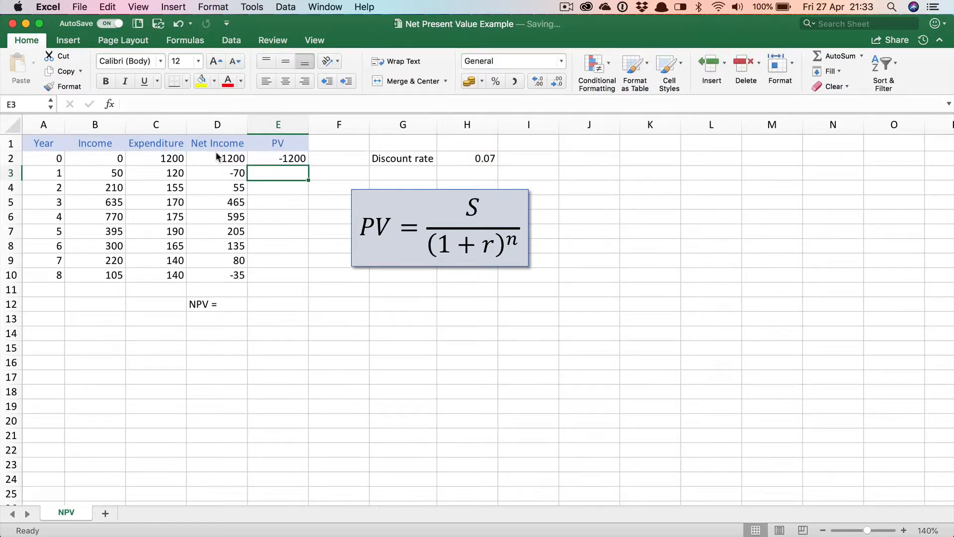
Fill the PV formula from E2 down to E10 and display the results with two decimal places
{"action": "left_click", "coordinate": [287, 157]}
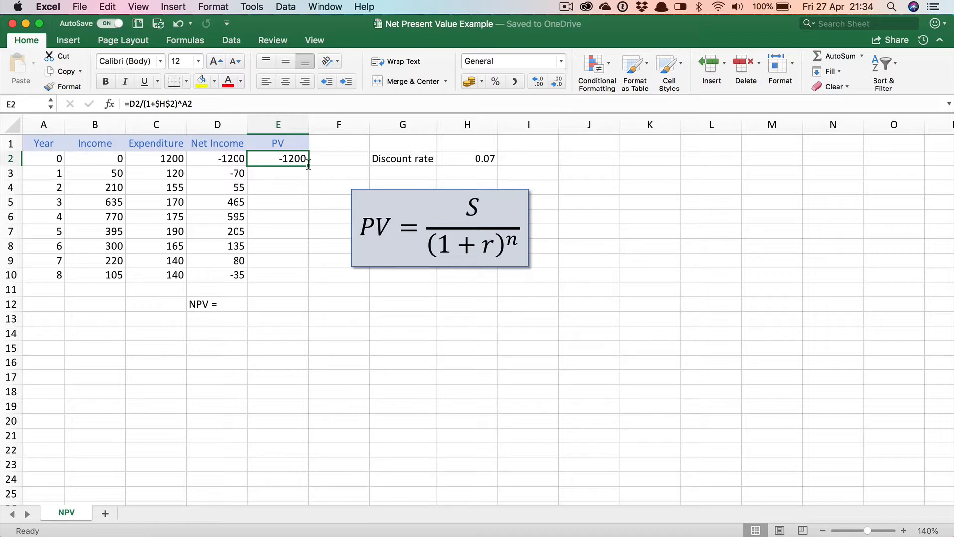
{"action": "left_click_drag", "start_coordinate": [308, 165], "coordinate": [310, 283]}
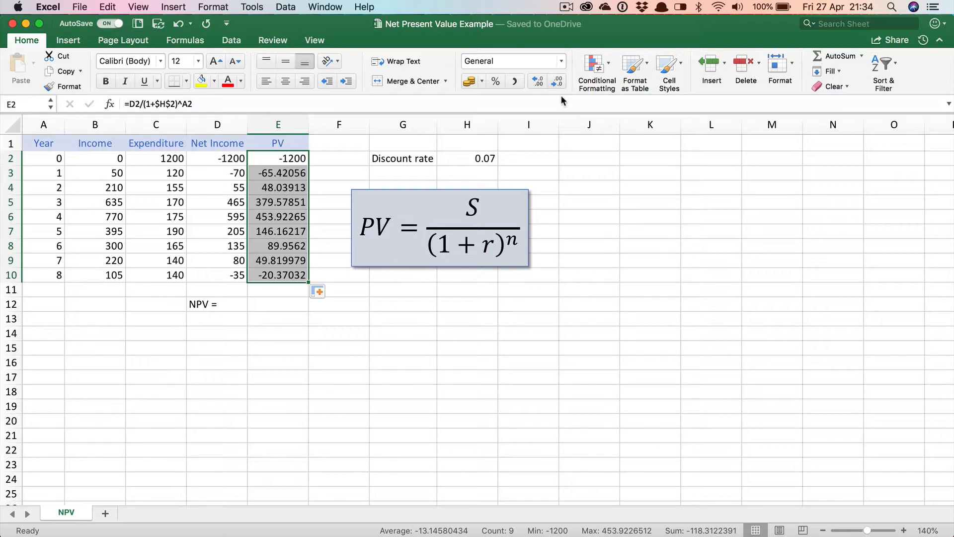
{"action": "left_click", "coordinate": [559, 82]}
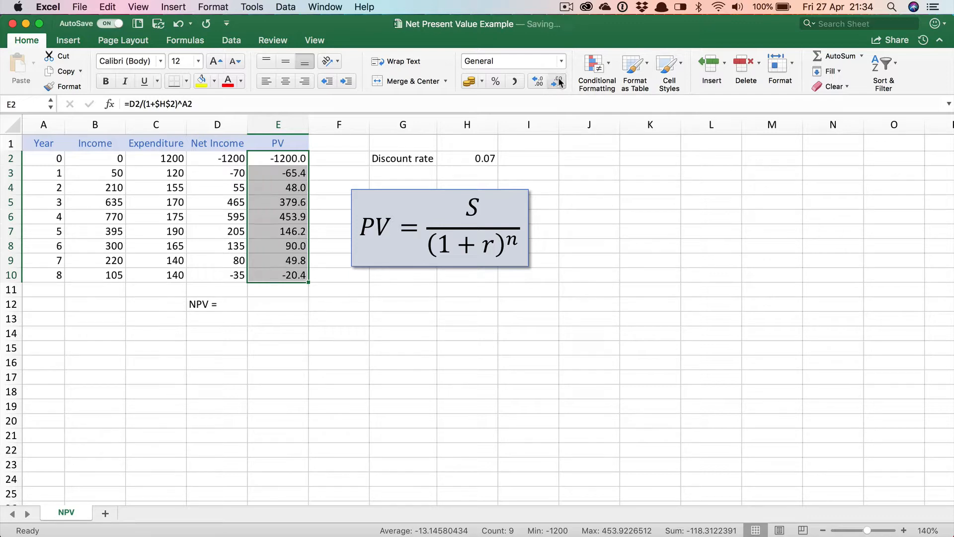
{"action": "left_click", "coordinate": [559, 82]}
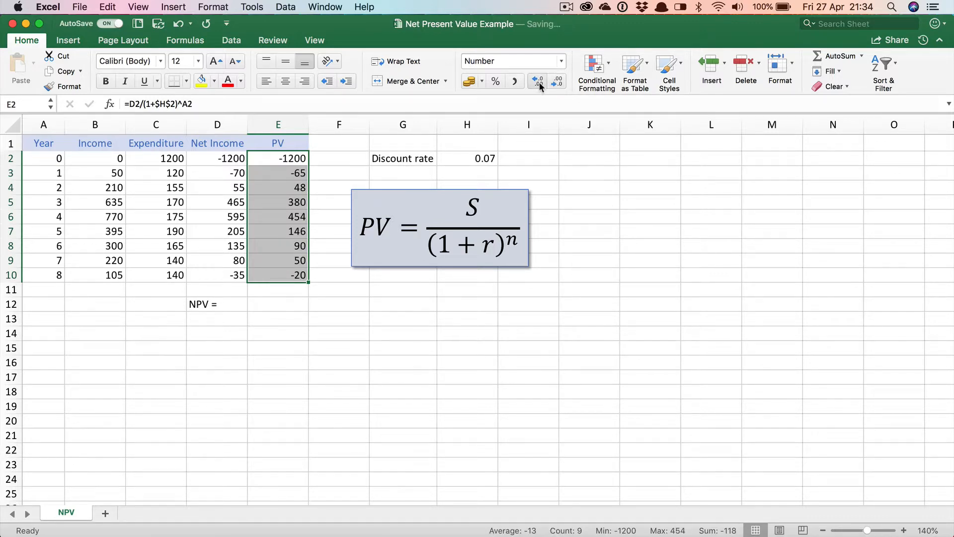
{"action": "left_click", "coordinate": [538, 82]}
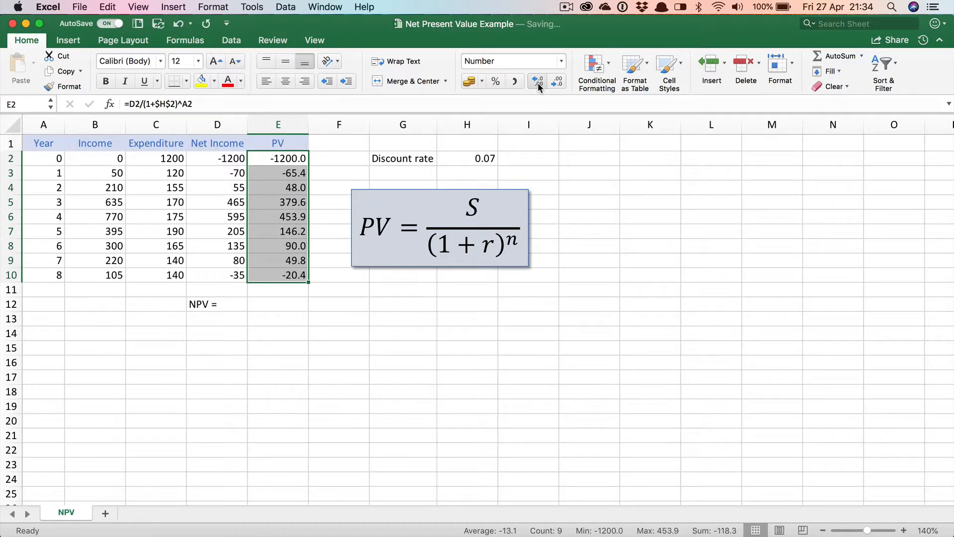
{"action": "left_click", "coordinate": [538, 83]}
{"action": "left_click", "coordinate": [404, 356]}
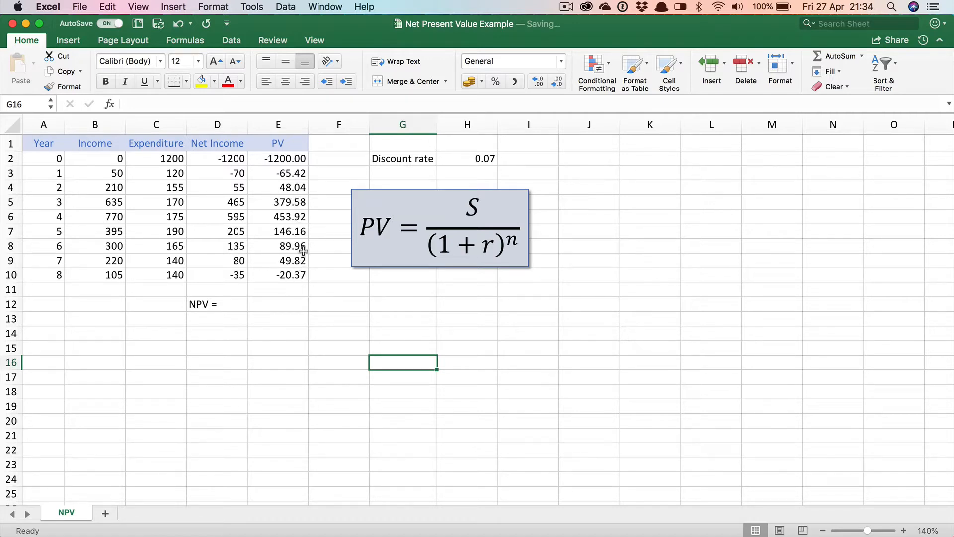
Inspect the year 4 formulas for present value in E6 and net income in D6
{"action": "left_click", "coordinate": [286, 217]}
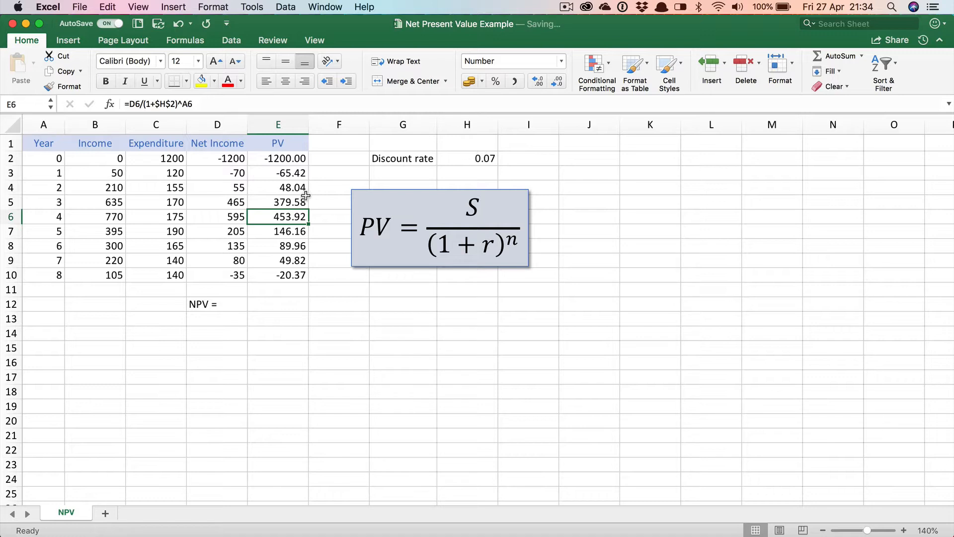
{"action": "left_click", "coordinate": [241, 219]}
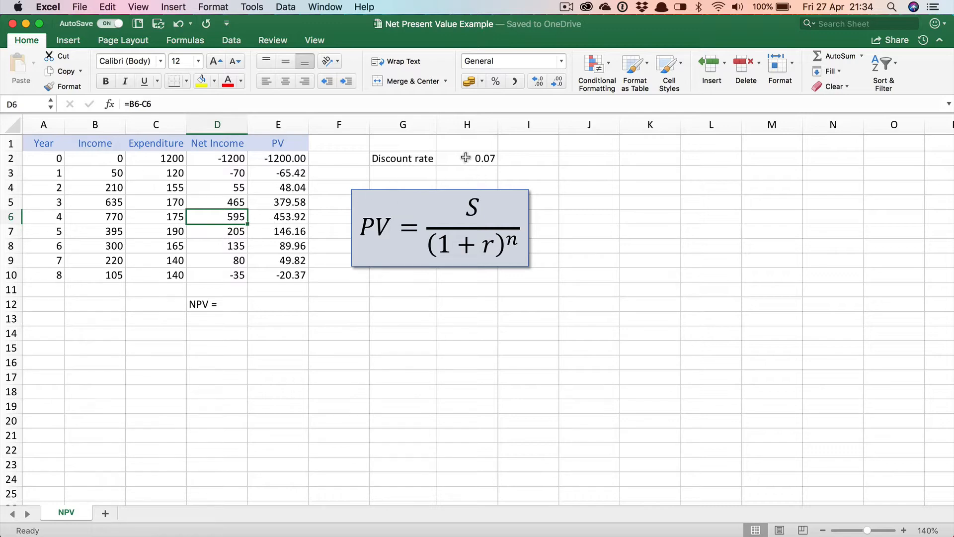
{"action": "left_click", "coordinate": [298, 218]}
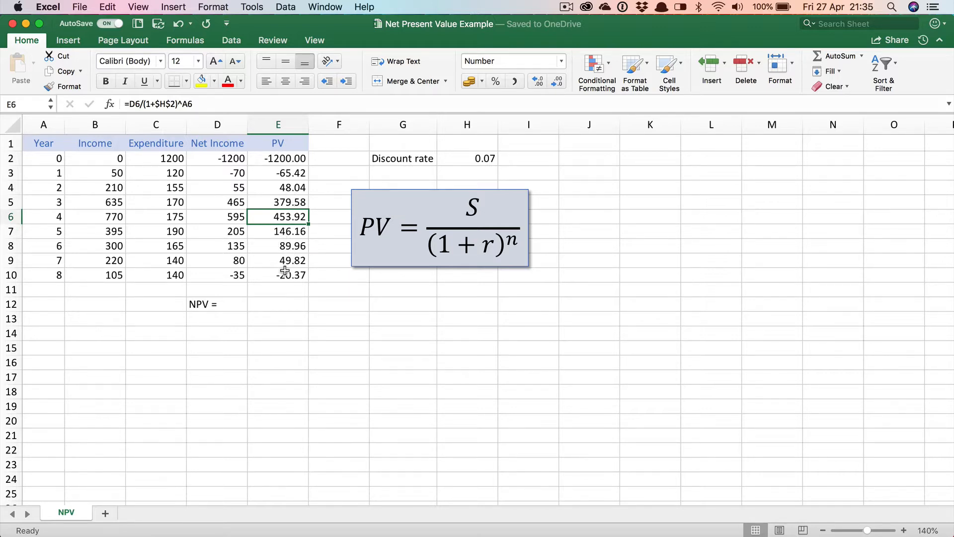
Calculate the NPV in E12 by summing the present values with =SUM(E2:E10)
{"action": "left_click", "coordinate": [273, 309]}
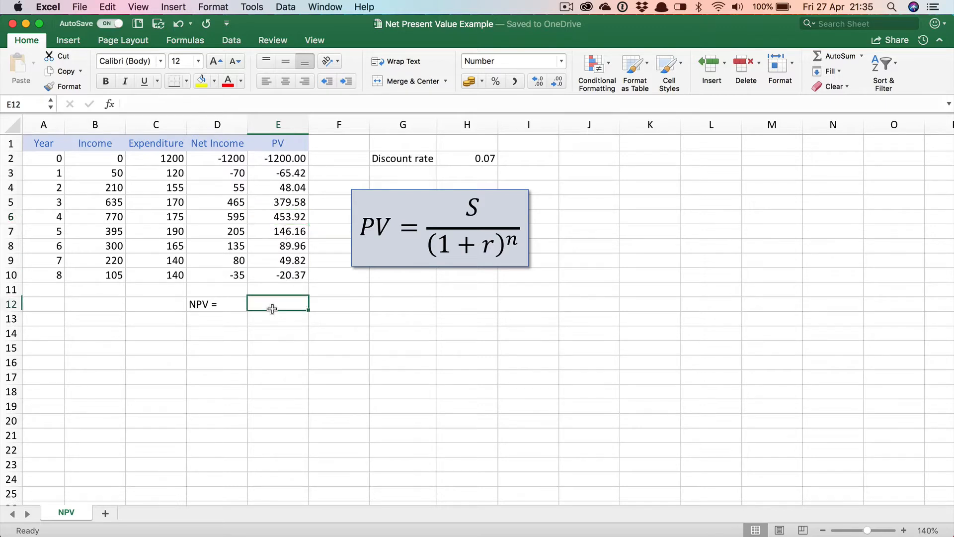
{"action": "type", "text": "=sum"}
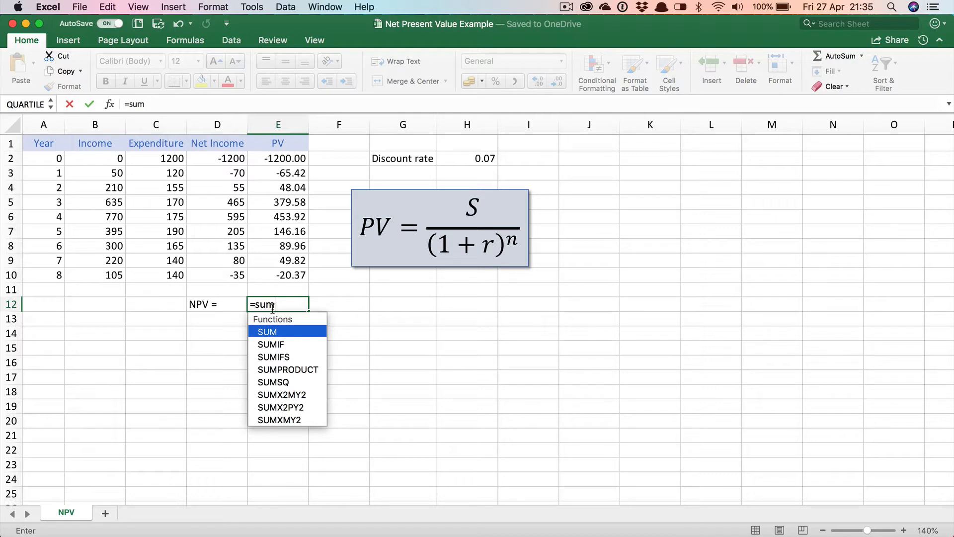
{"action": "type", "text": "("}
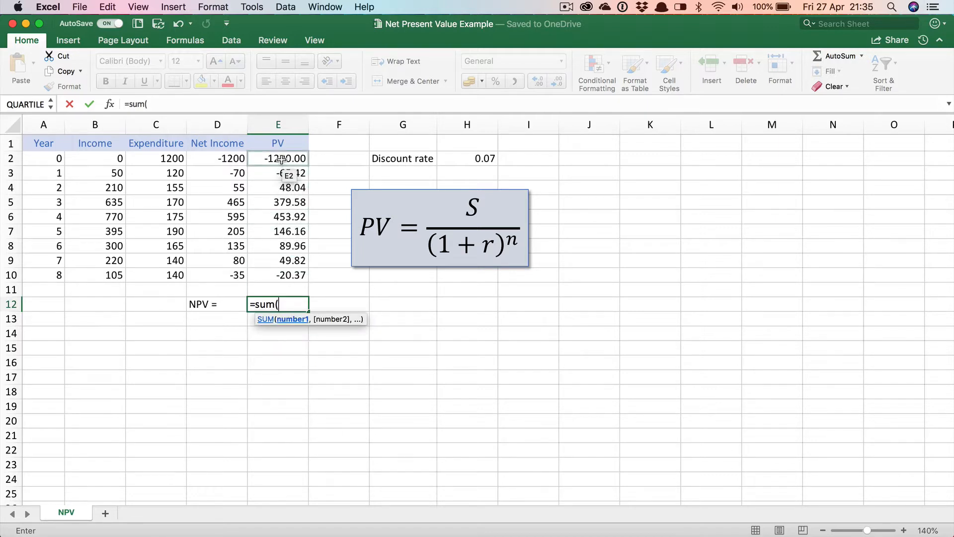
{"action": "left_click_drag", "start_coordinate": [280, 160], "coordinate": [273, 282]}
{"action": "type", "text": ")"}
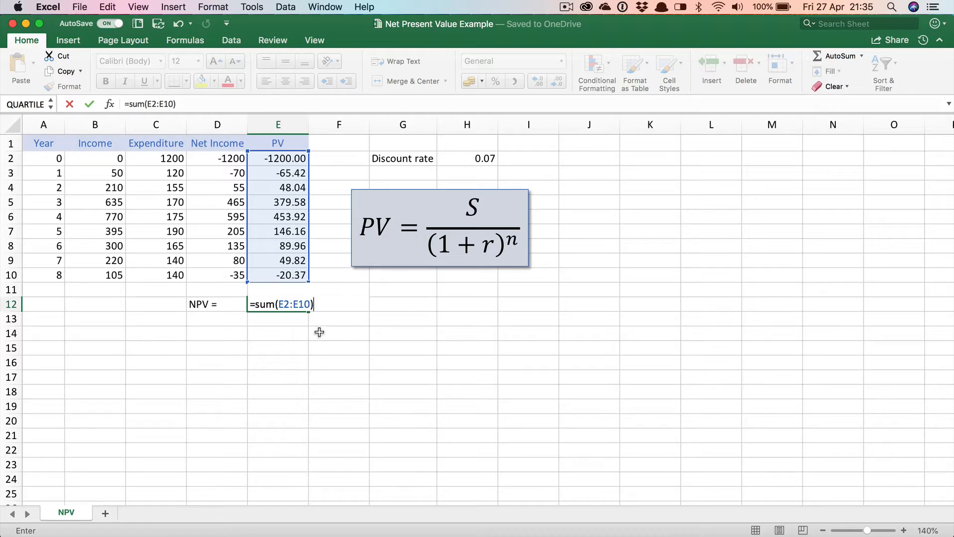
{"action": "key", "text": "Return"}
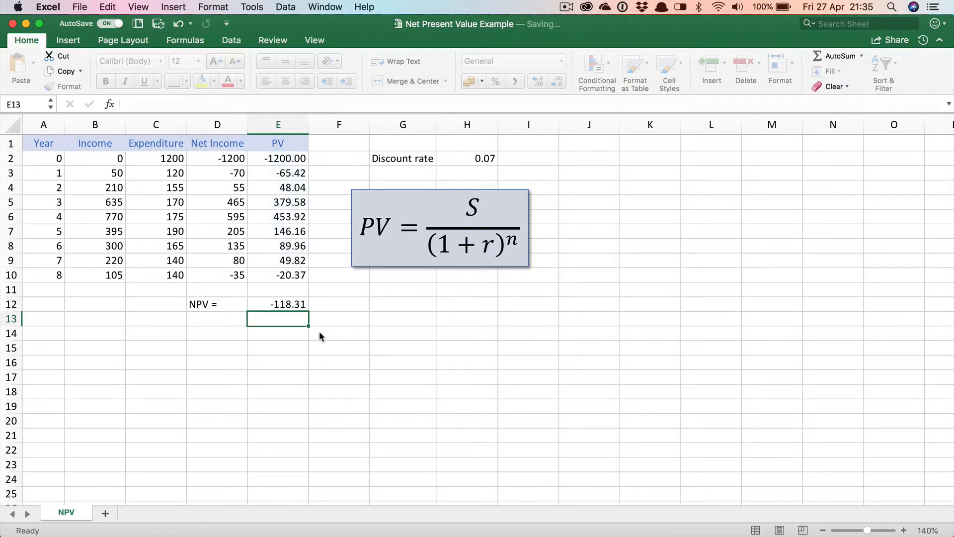
{"action": "left_click", "coordinate": [293, 305]}
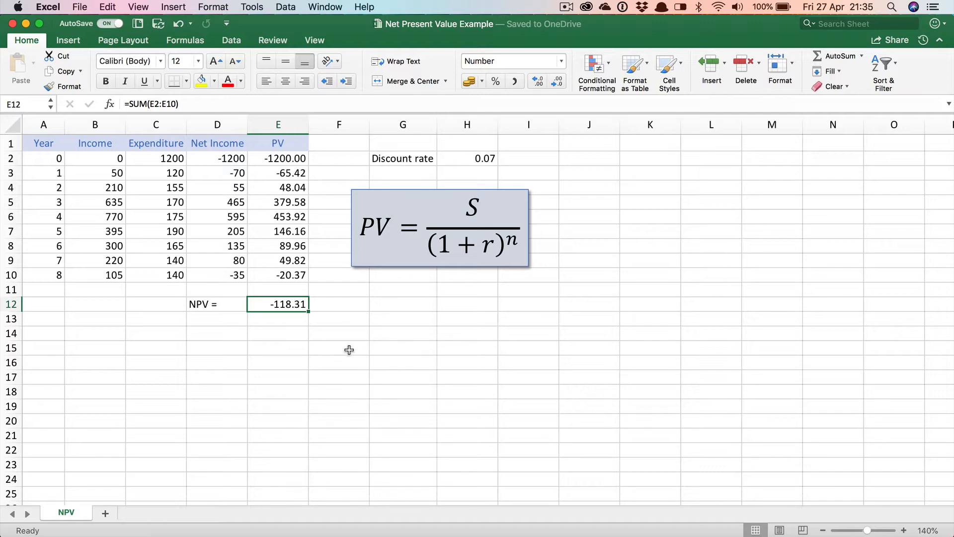
{"action": "left_click", "coordinate": [365, 345]}
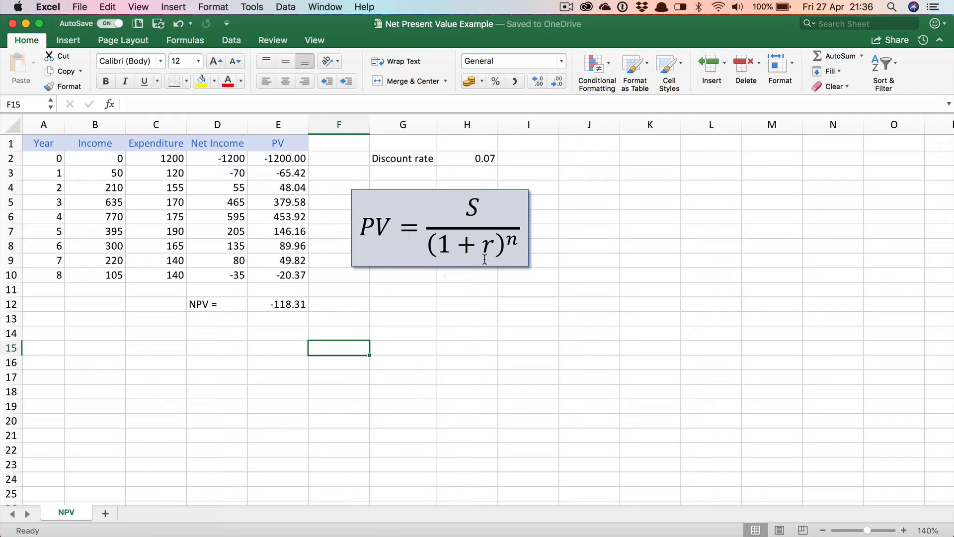
Set the discount rate in H2 to 0.06
{"action": "left_click", "coordinate": [481, 158]}
{"action": "double_click", "coordinate": [491, 157]}
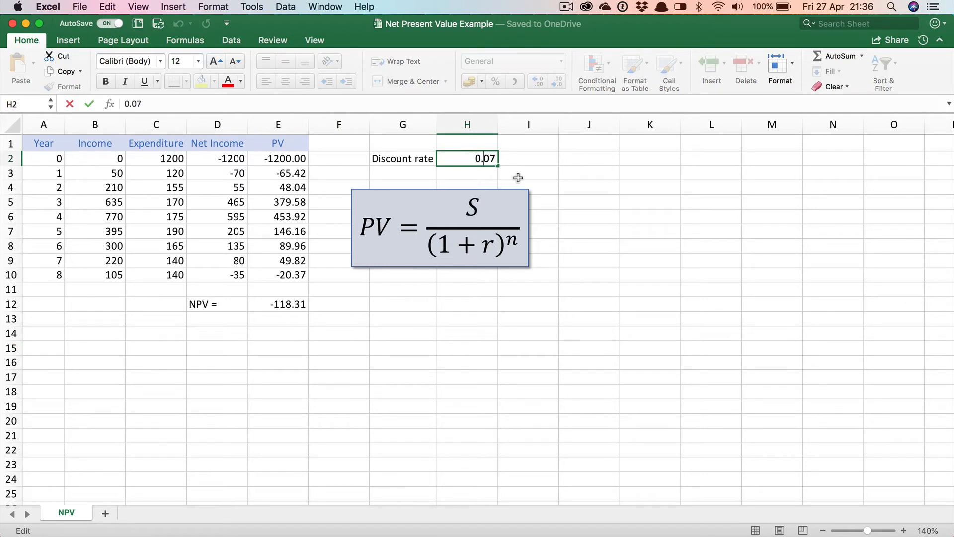
{"action": "key", "text": "BackSpace"}
{"action": "type", "text": "6"}
{"action": "key", "text": "Return"}
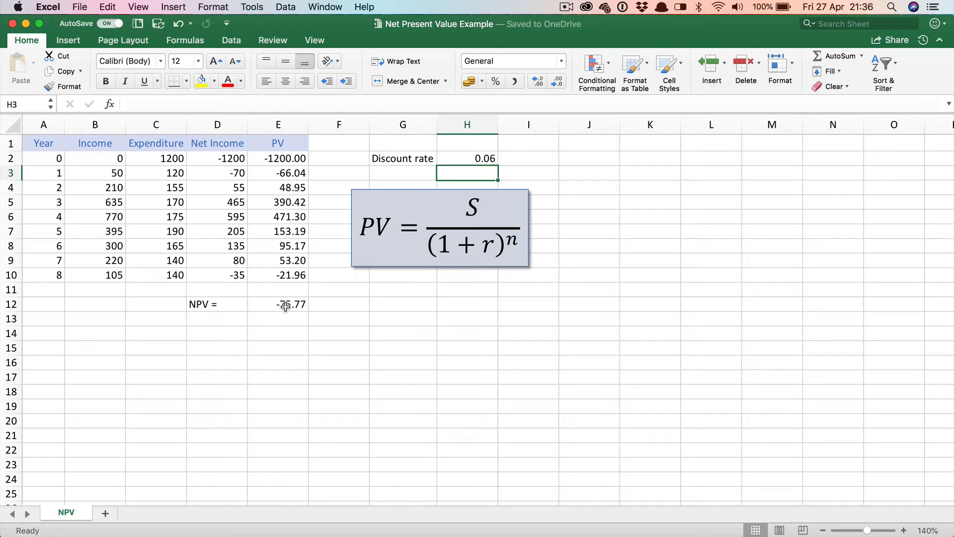
Set the discount rate in H2 to 0.05
{"action": "double_click", "coordinate": [492, 161]}
{"action": "key", "text": "BackSpace"}
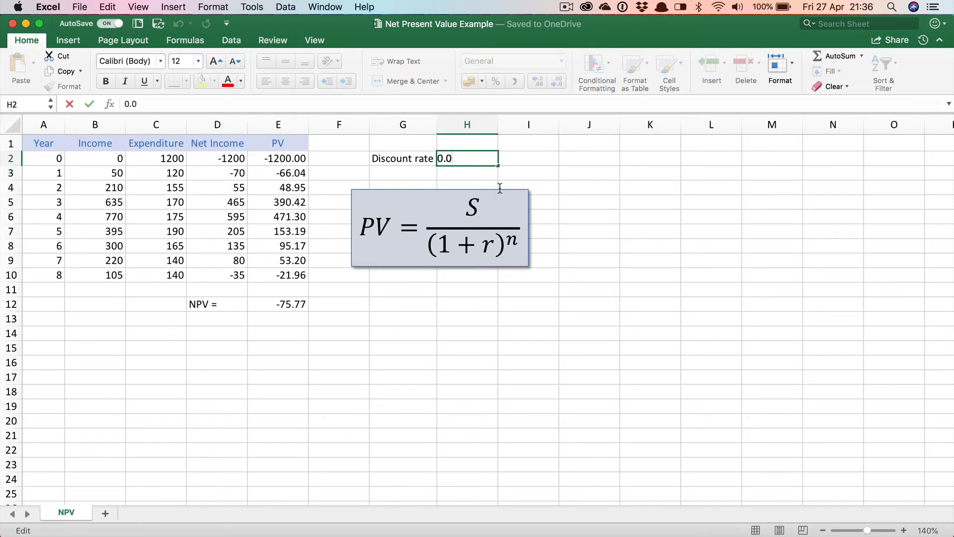
{"action": "type", "text": "5"}
{"action": "key", "text": "Return"}
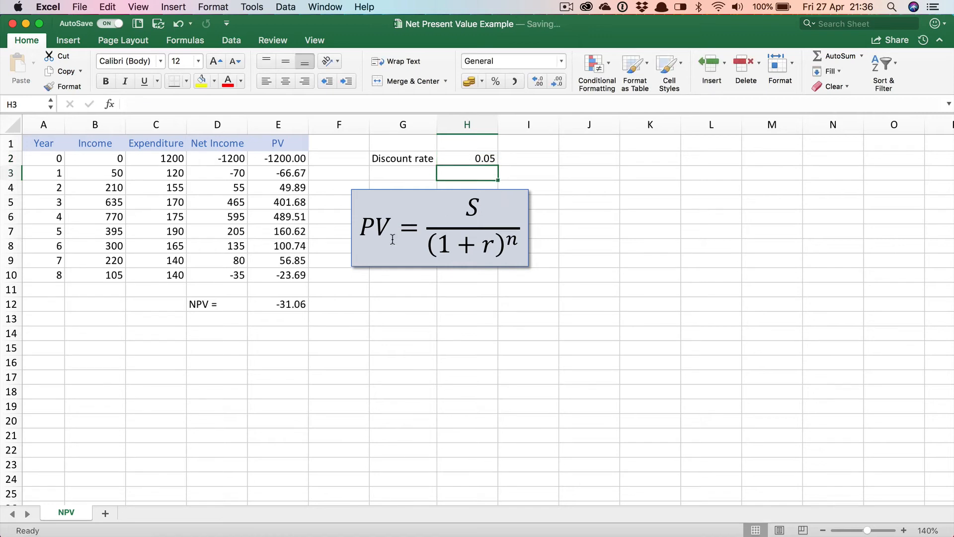
Set the discount rate in H2 to 0.04
{"action": "double_click", "coordinate": [492, 158]}
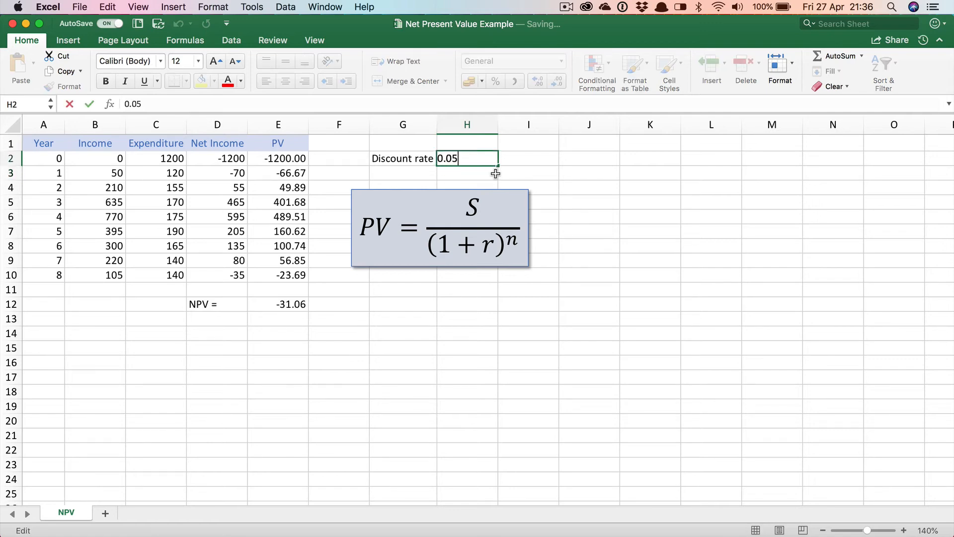
{"action": "key", "text": "BackSpace"}
{"action": "type", "text": "4"}
{"action": "key", "text": "Return"}
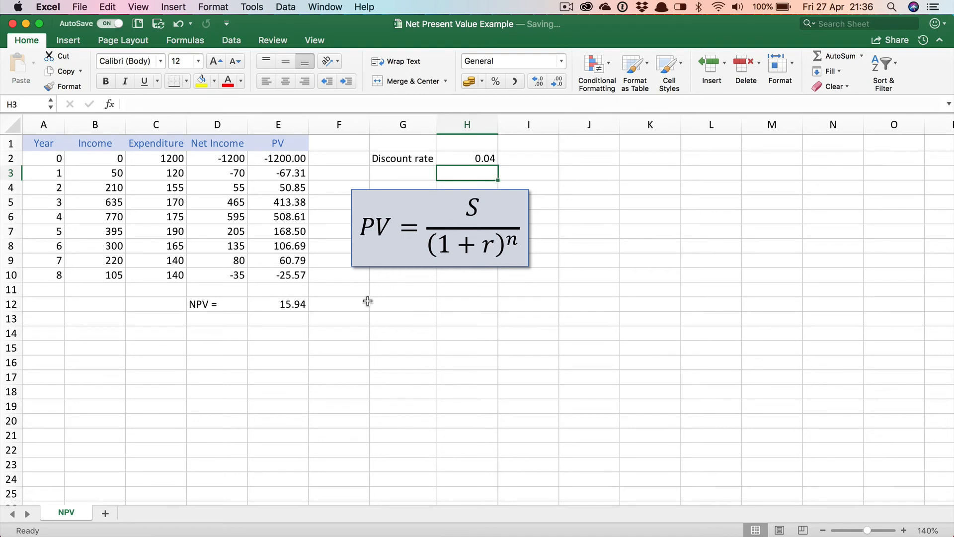